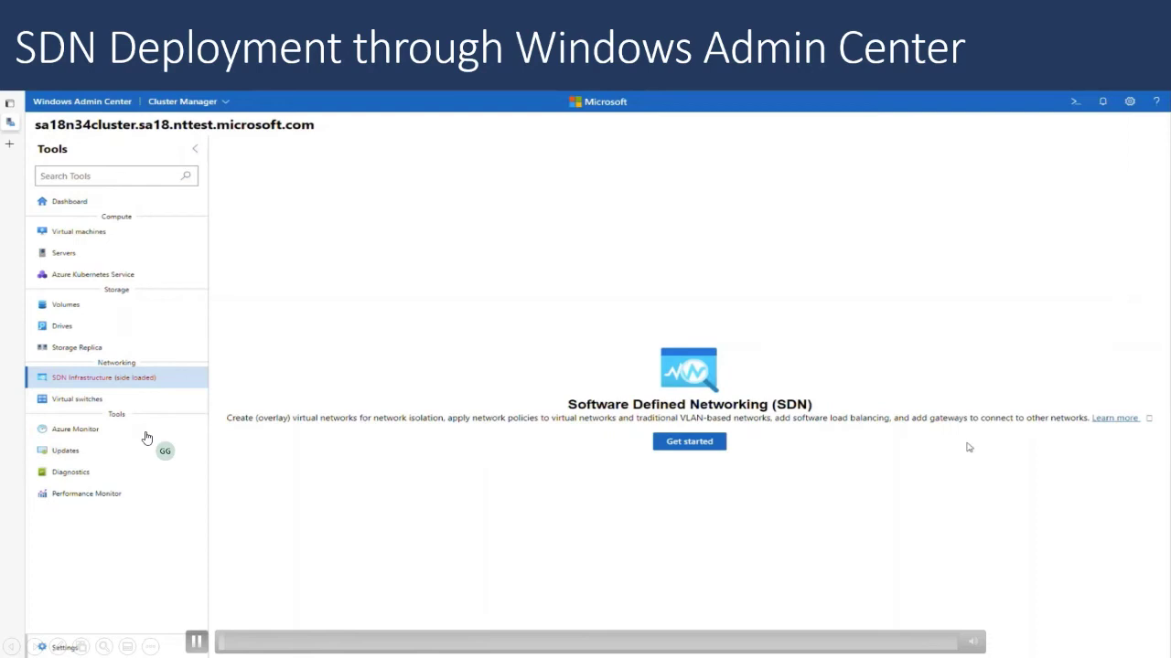
click(197, 643)
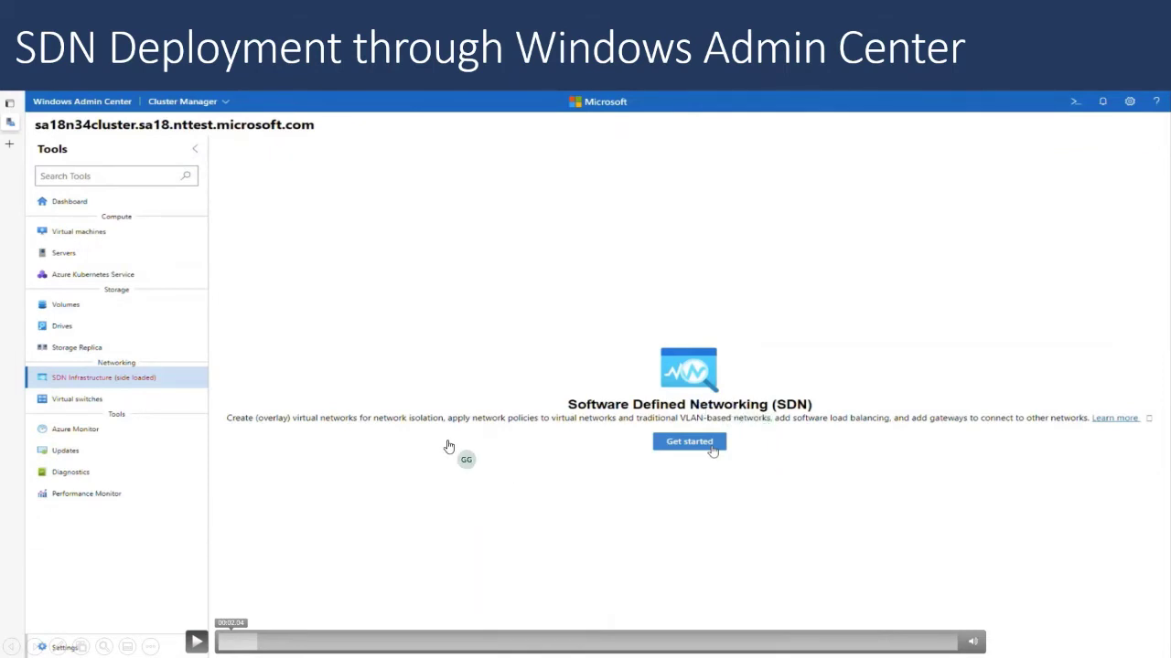
click(197, 643)
click(198, 643)
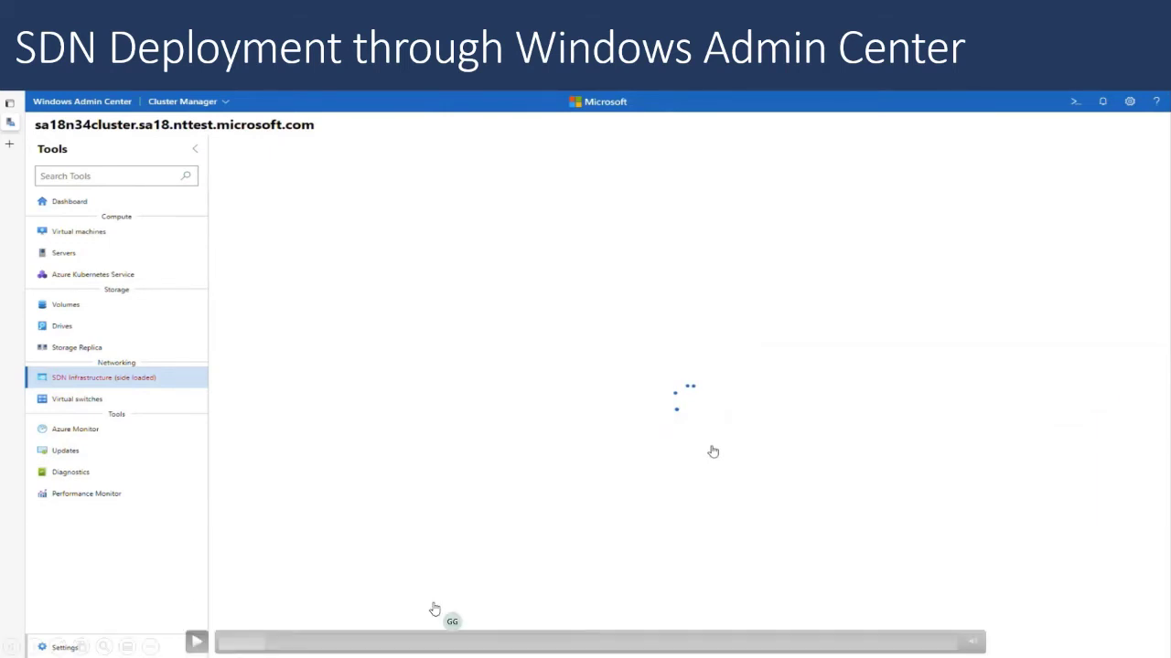
click(187, 602)
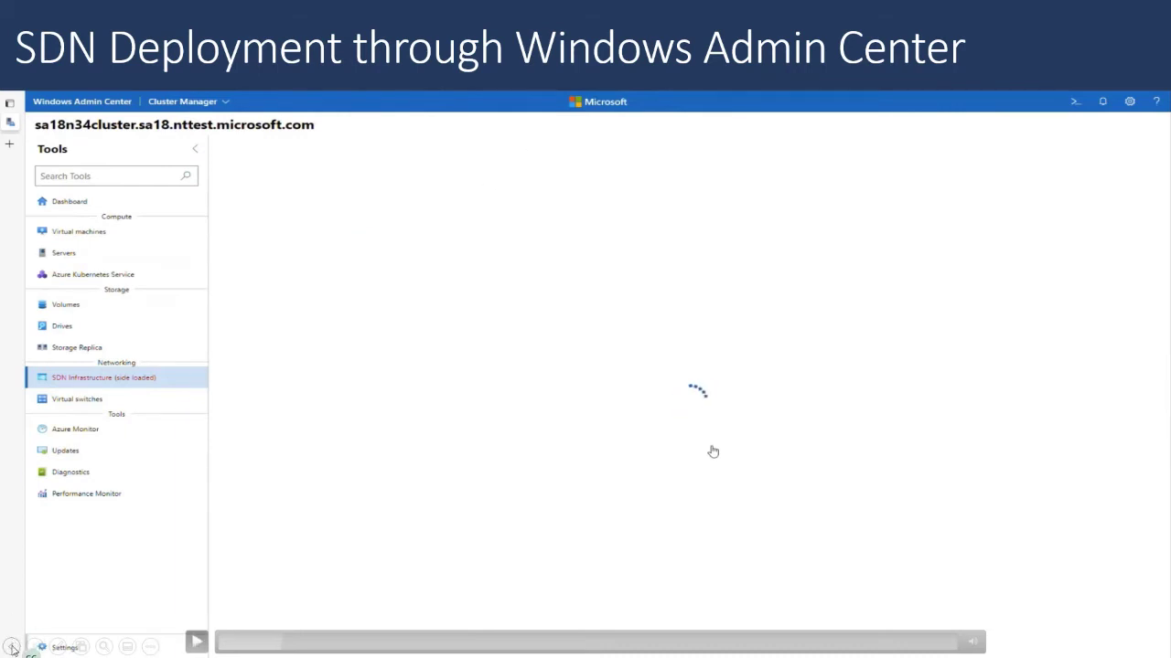
click(12, 648)
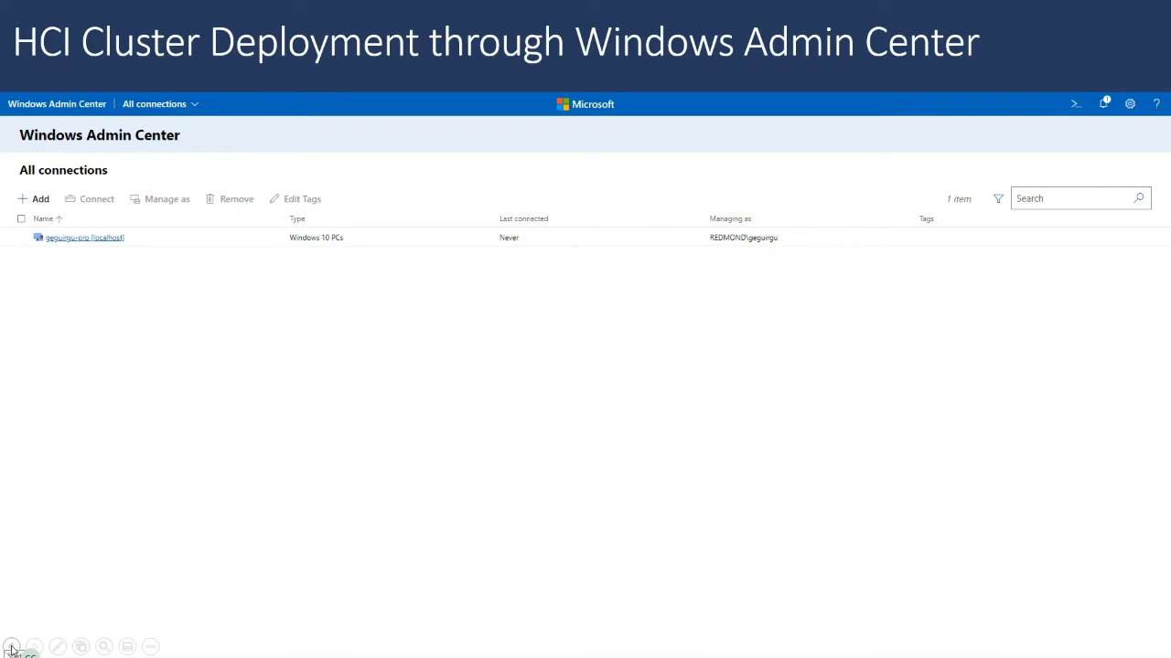
key(Right)
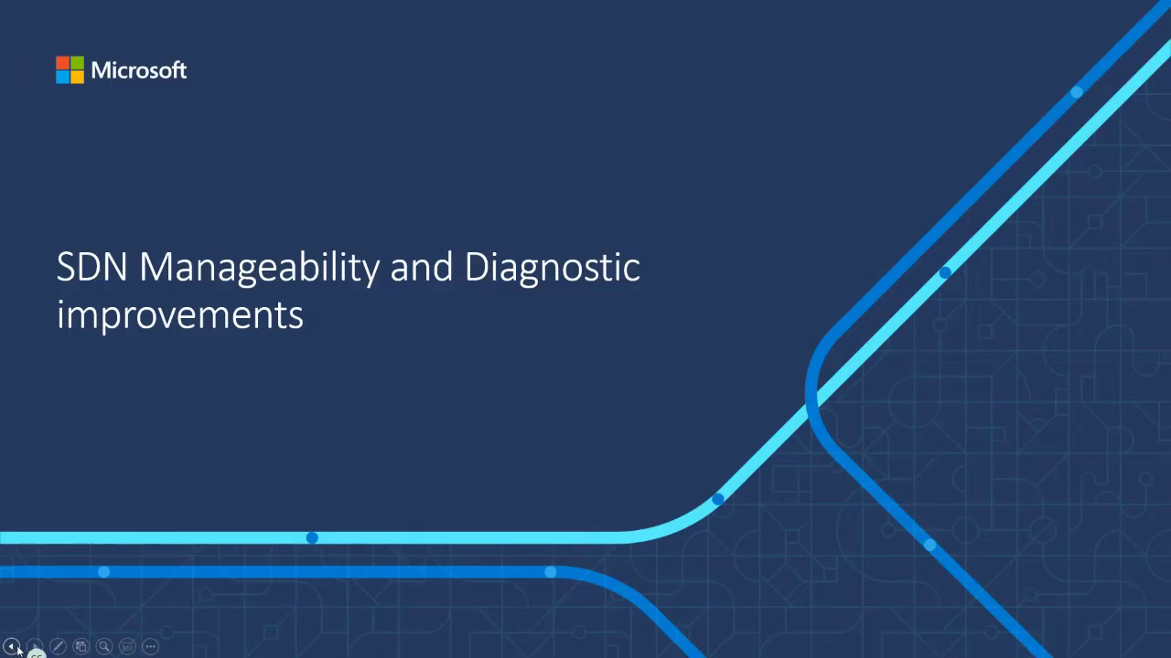
click(13, 648)
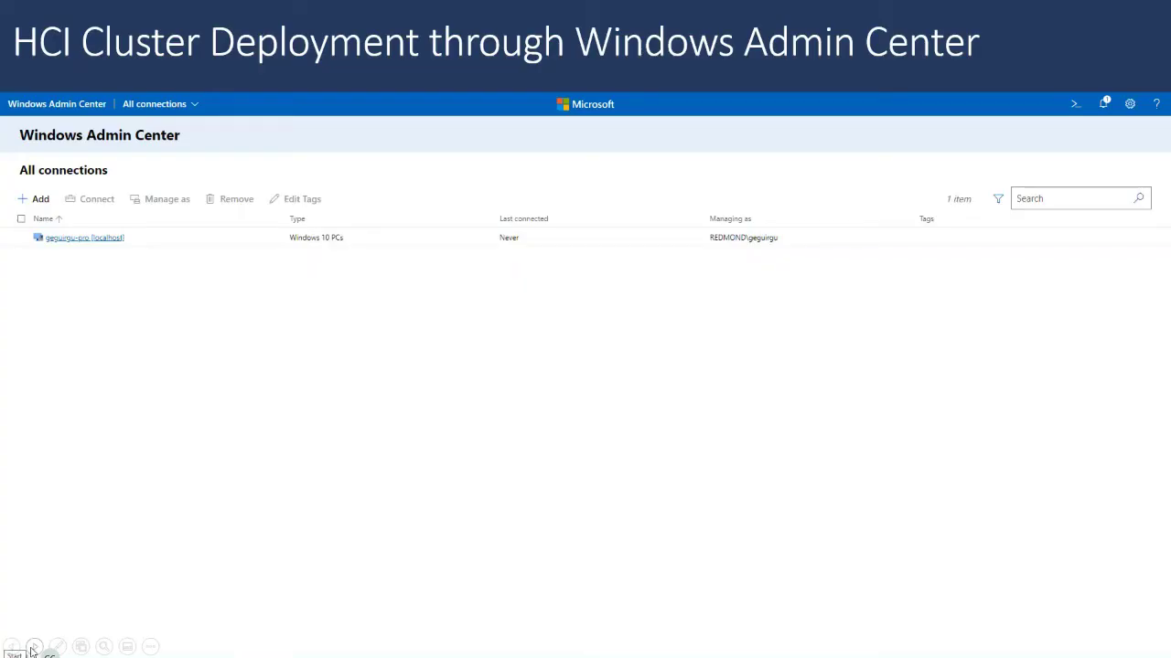
mouse_move(81, 625)
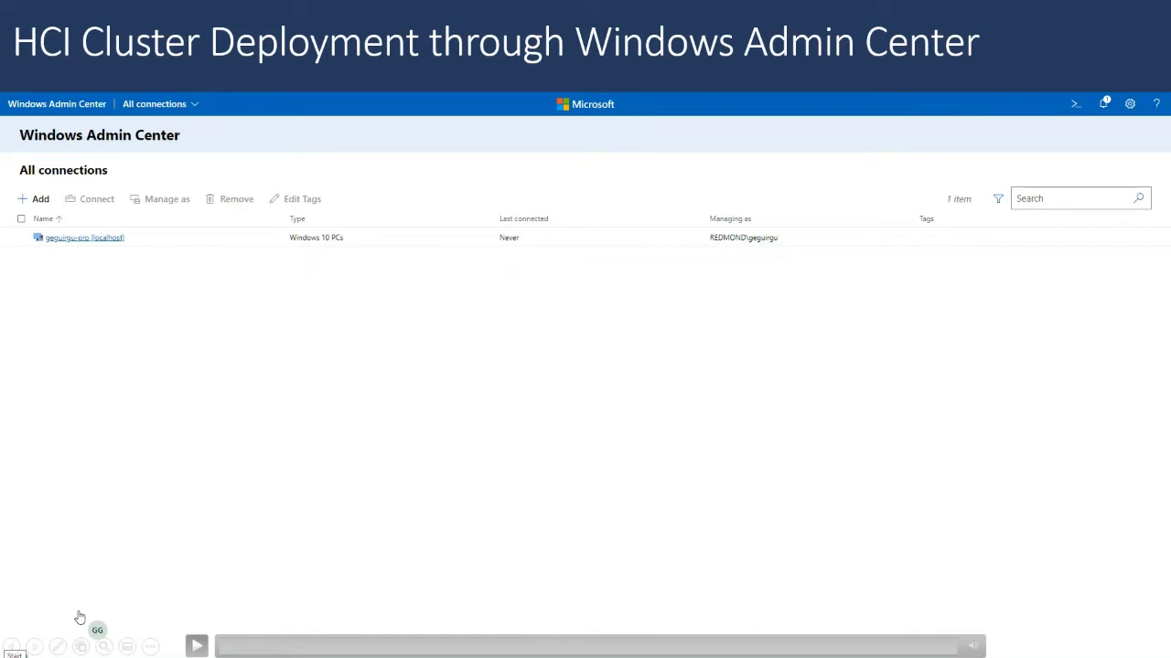
click(198, 647)
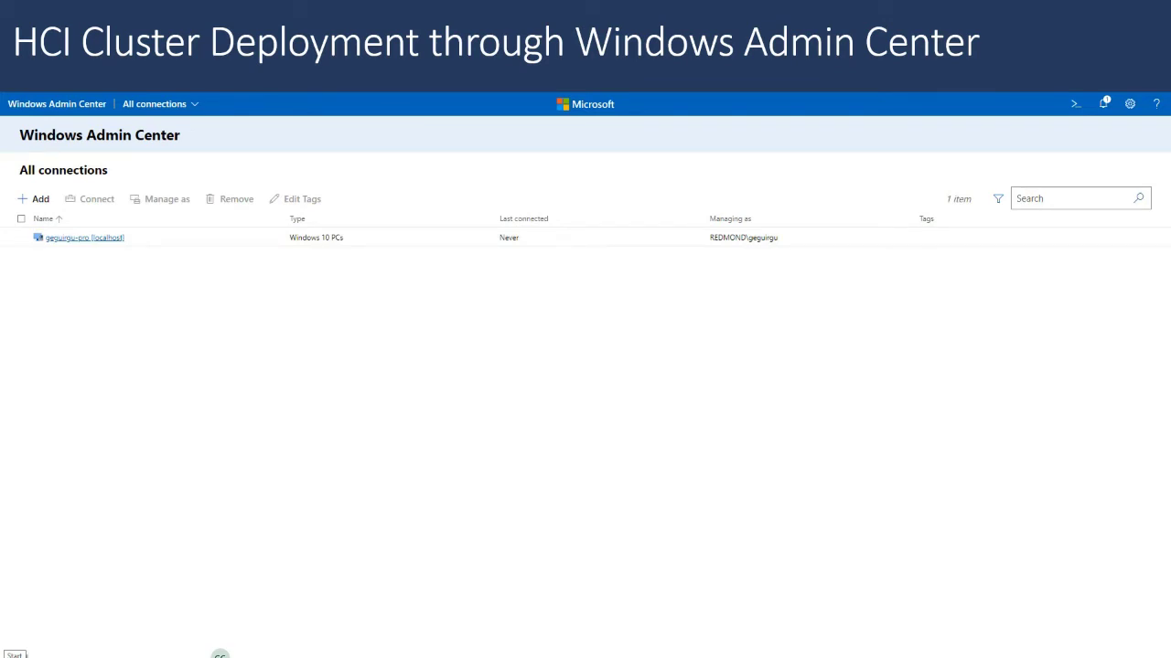
mouse_move(210, 616)
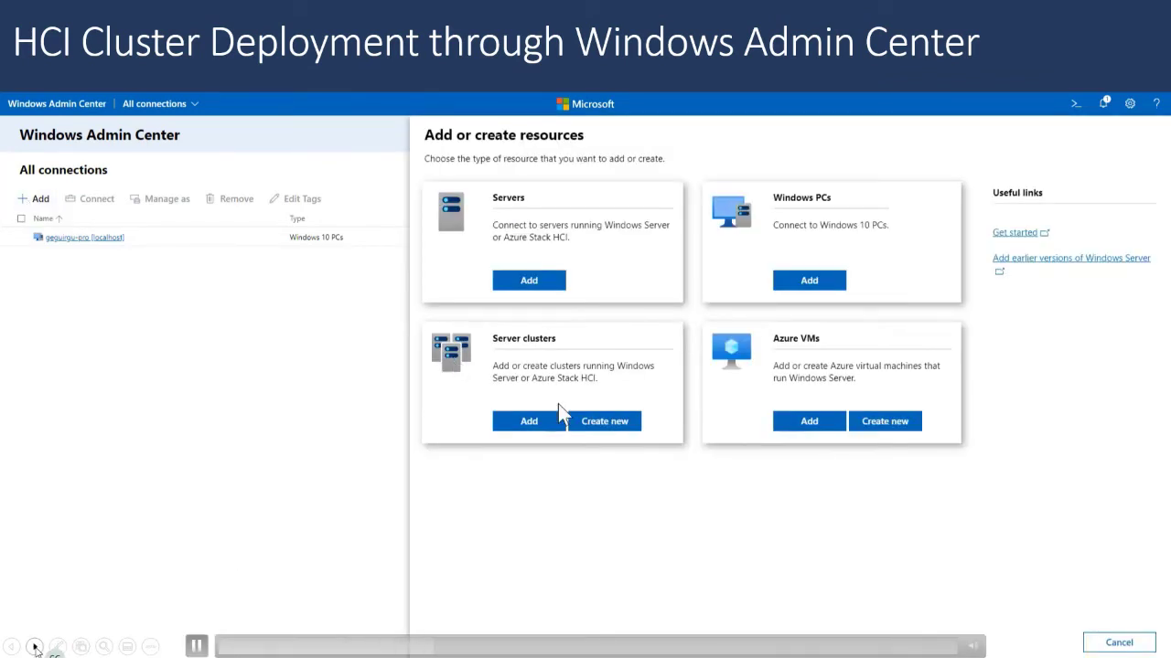
key(Right)
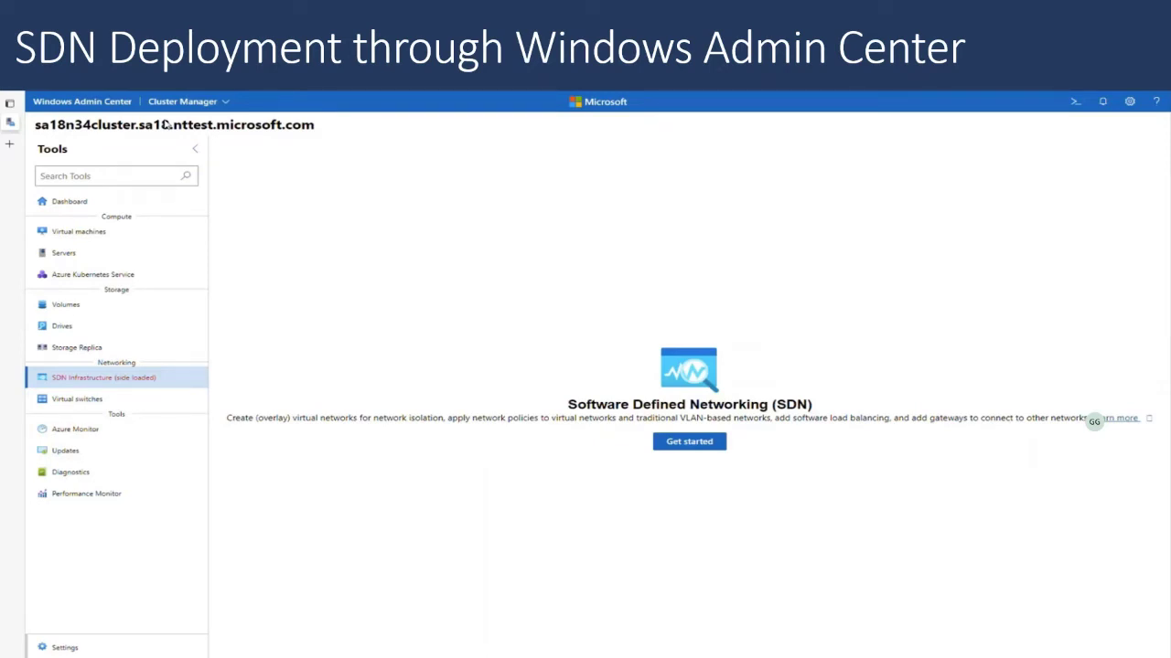
mouse_move(1085, 335)
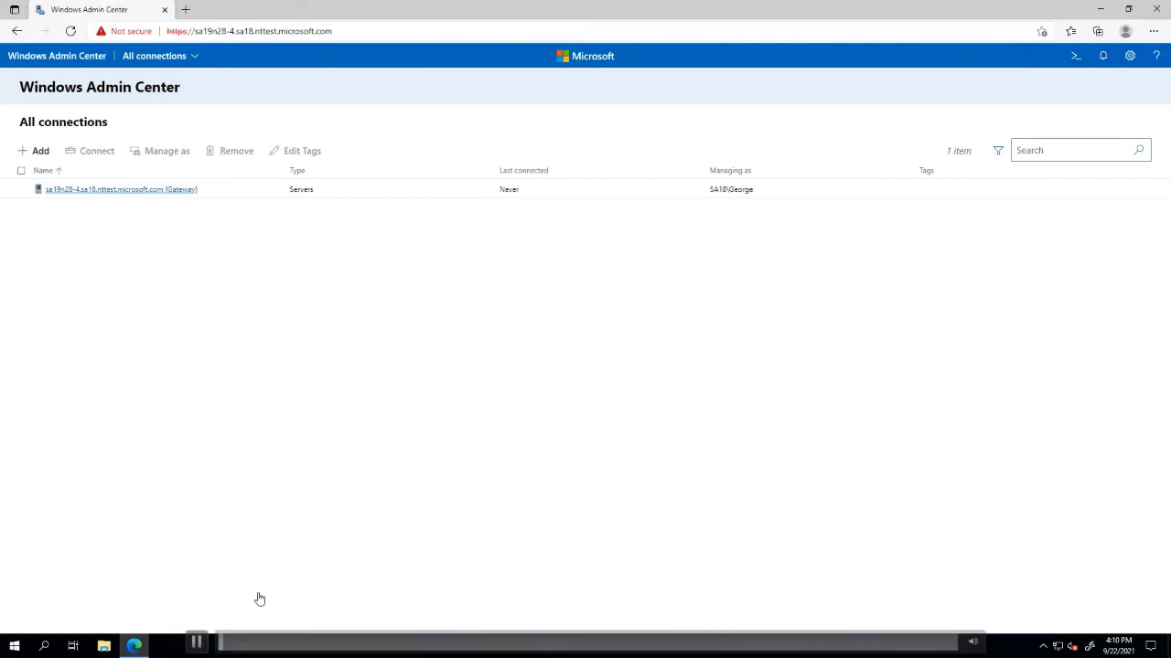
click(197, 643)
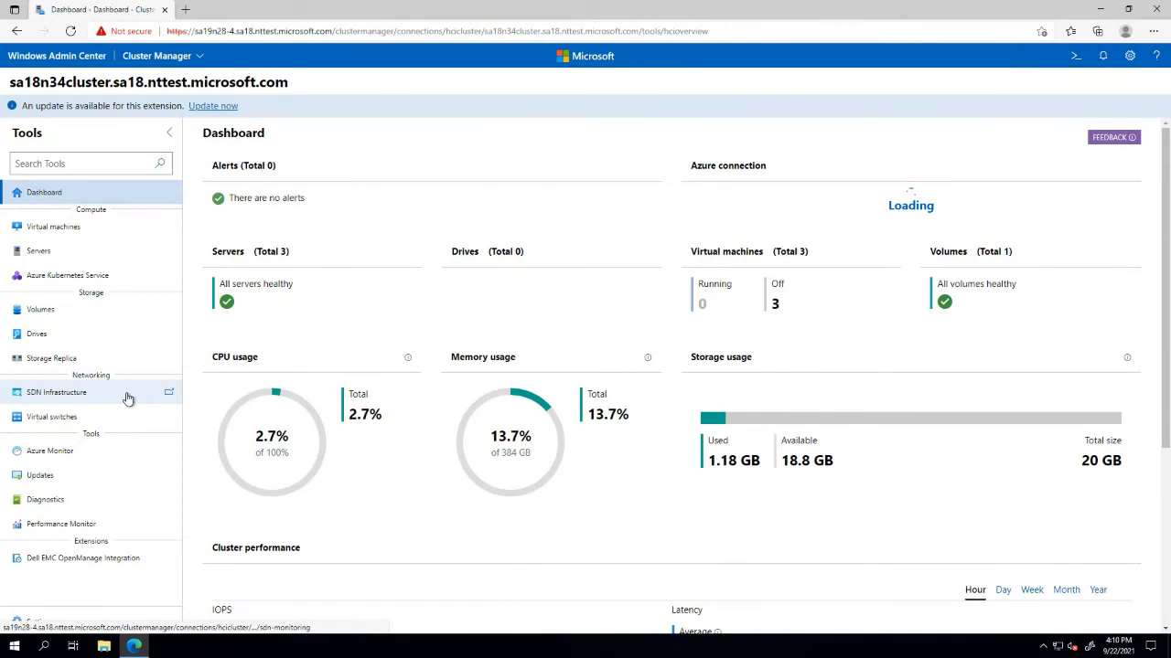
Start the Software Defined Networking setup from the cluster's SDN Infrastructure and name the network controller cluster ncsa18n34clust
click(128, 397)
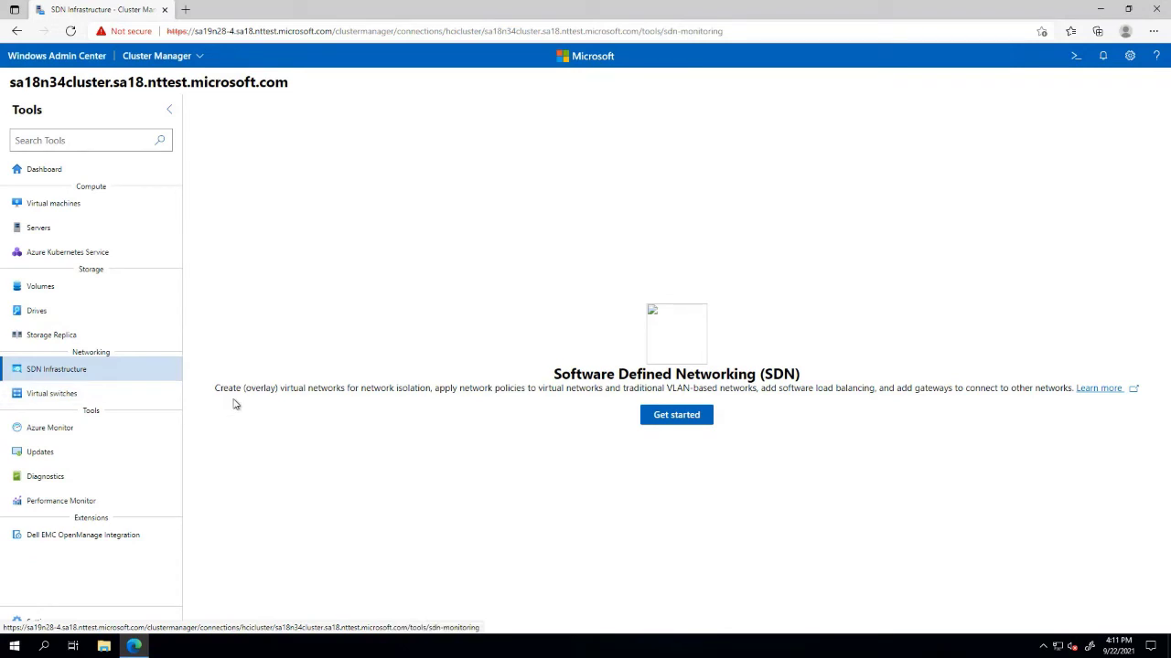
click(678, 418)
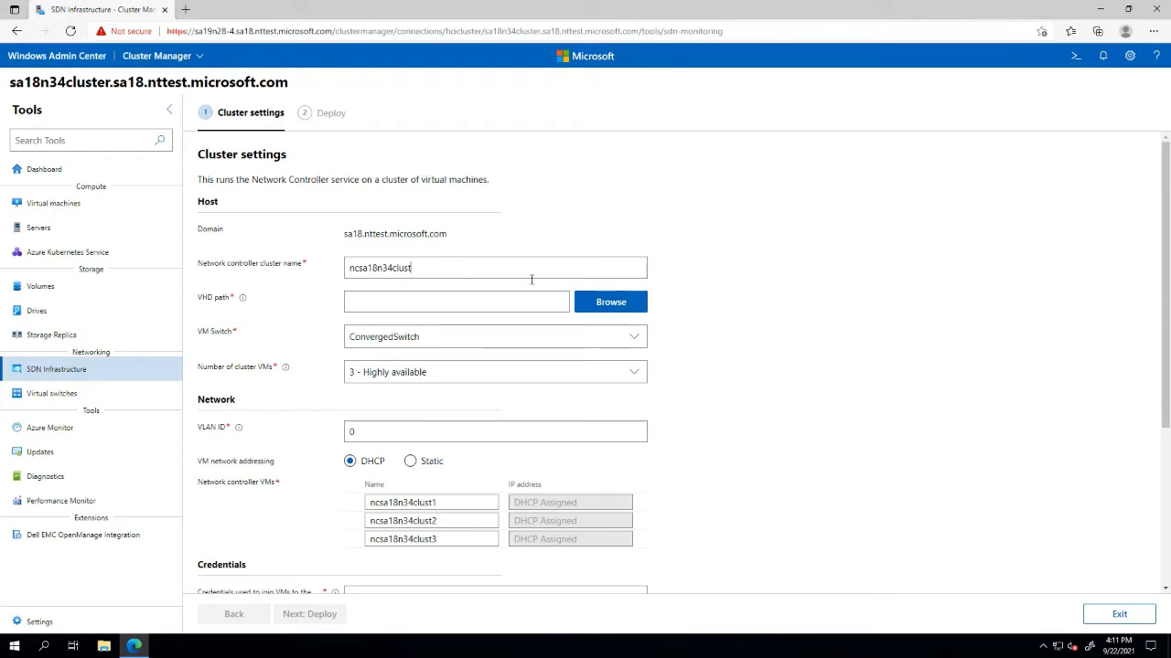
Choose the RS5_RELEASE_SVC_HCI_17784 image in the C:\vhd folder as the network controller's VHD
click(599, 303)
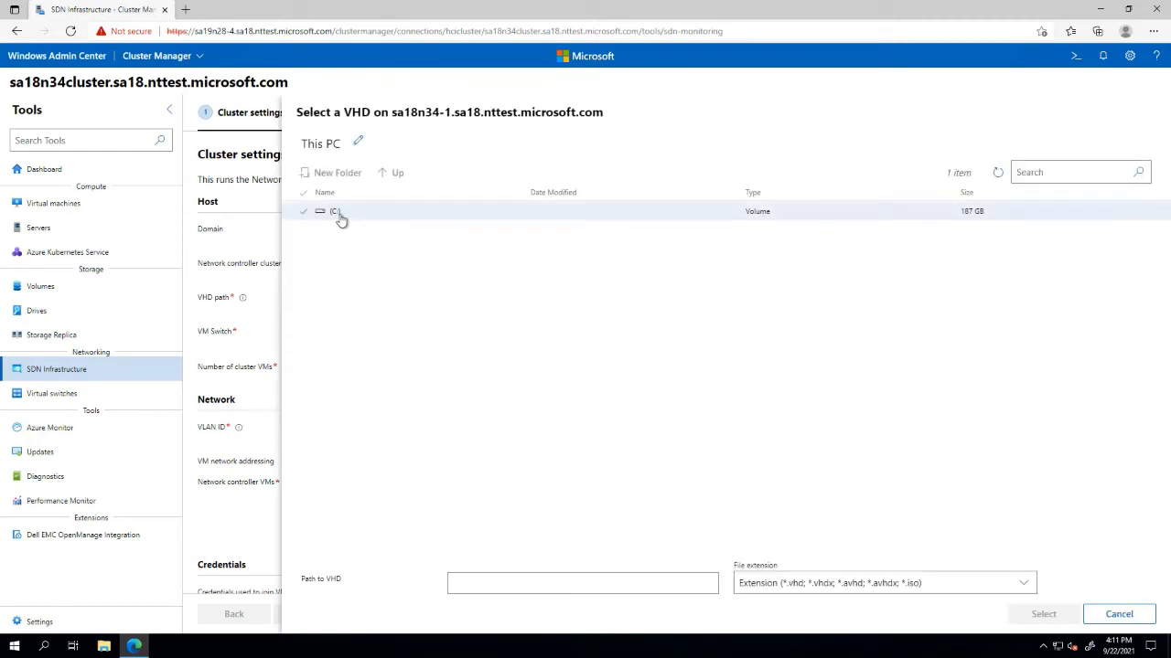
double_click(338, 216)
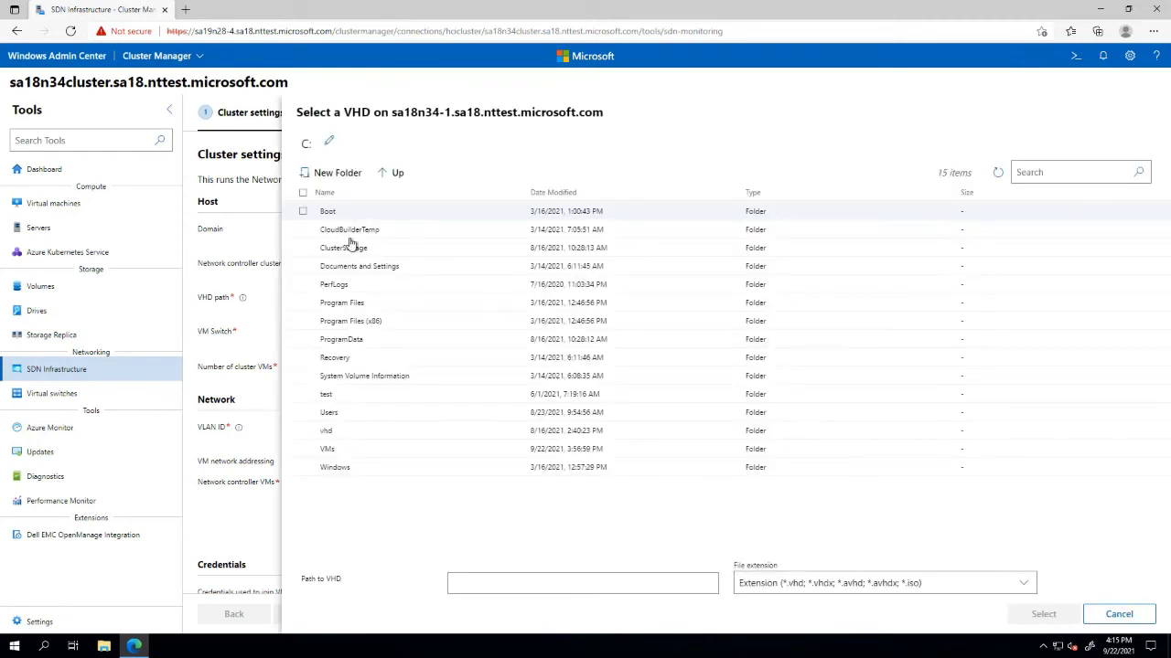
double_click(342, 433)
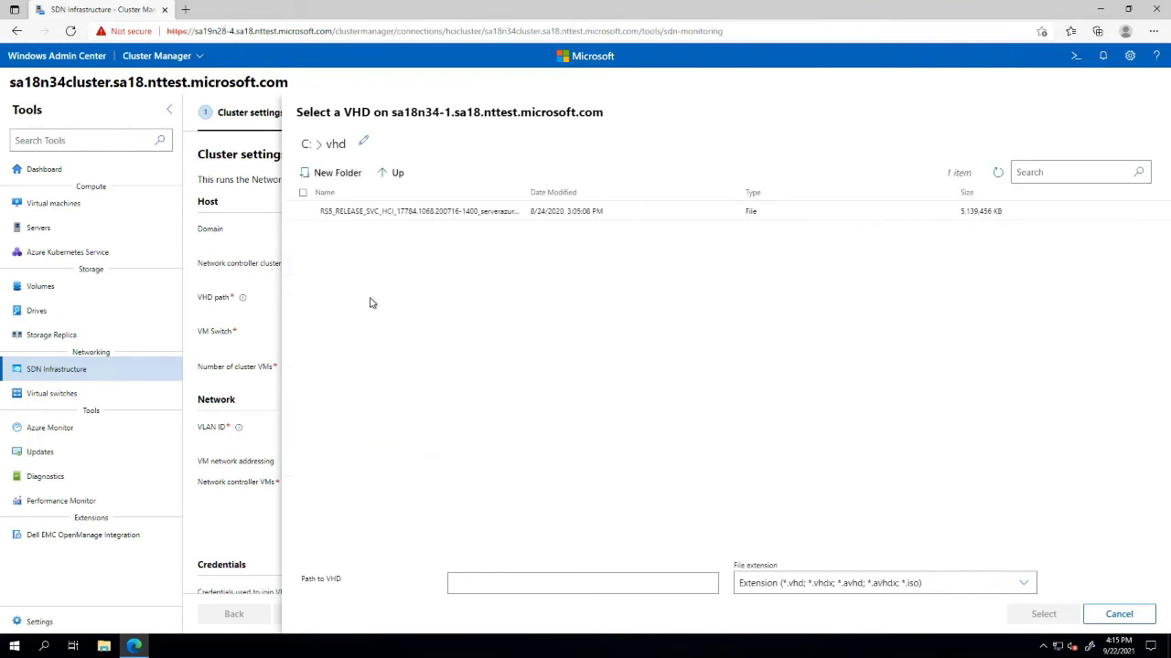
double_click(371, 211)
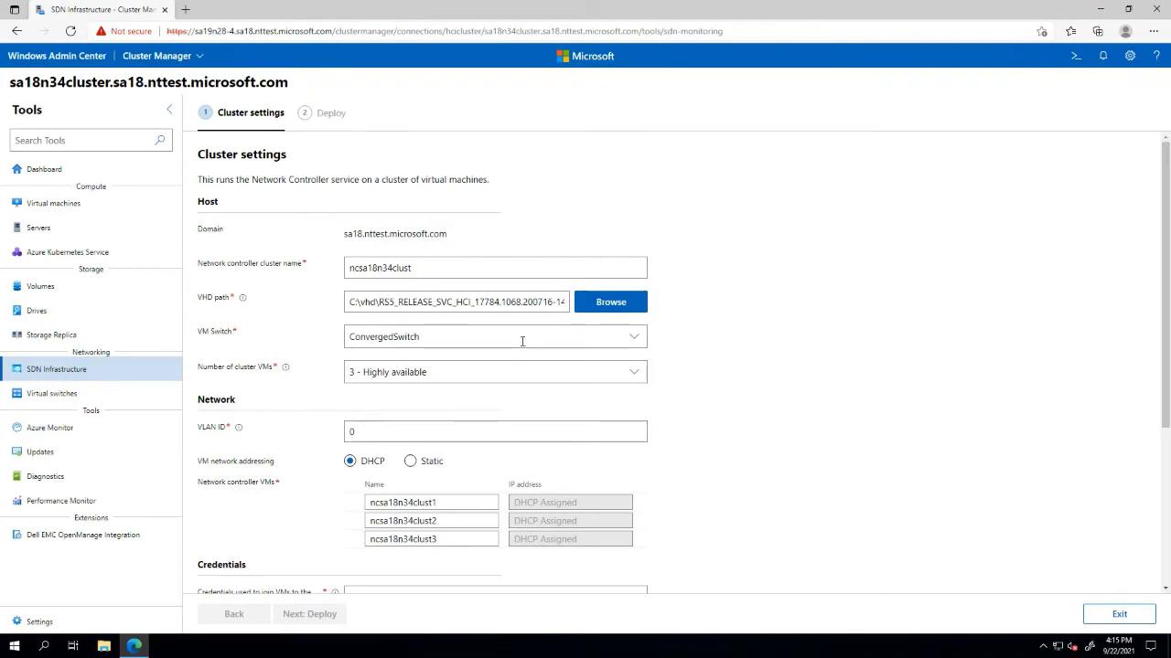
Select ConvergedSwitch as the VM switch and set the VLAN ID to 1001
click(634, 341)
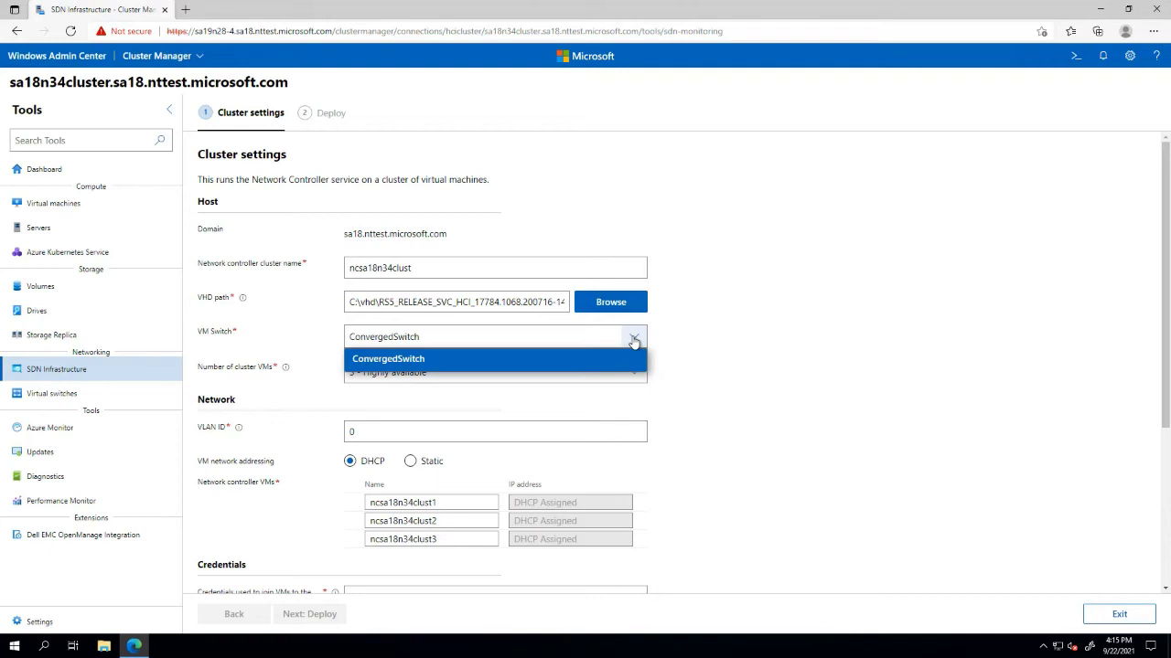
click(634, 359)
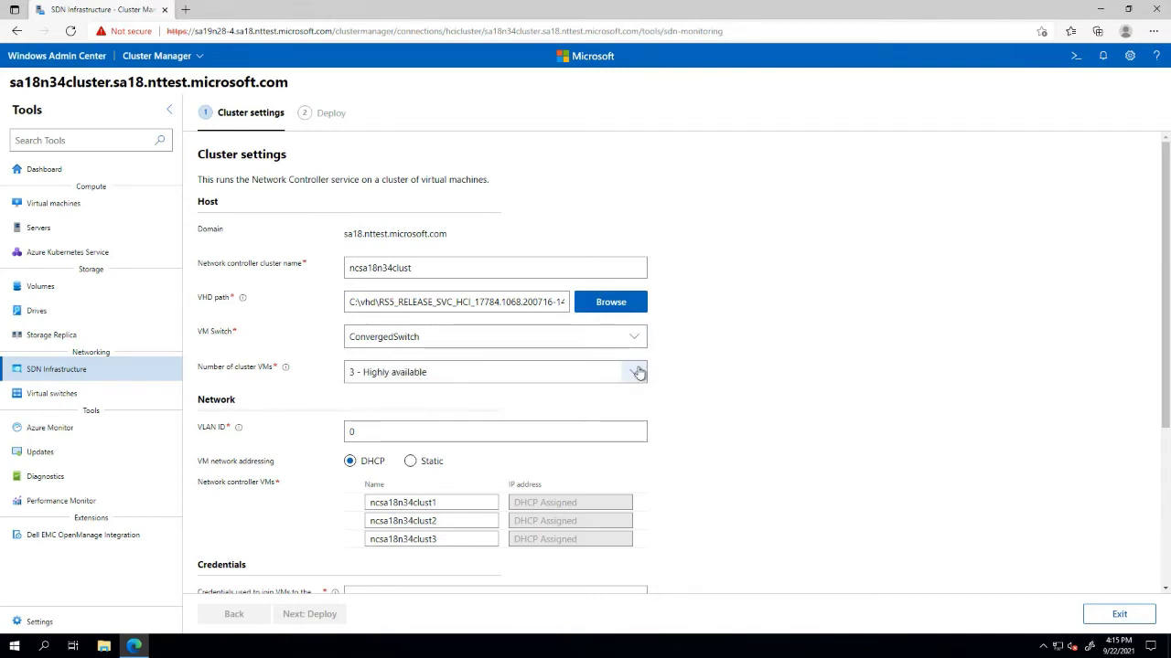
double_click(630, 429)
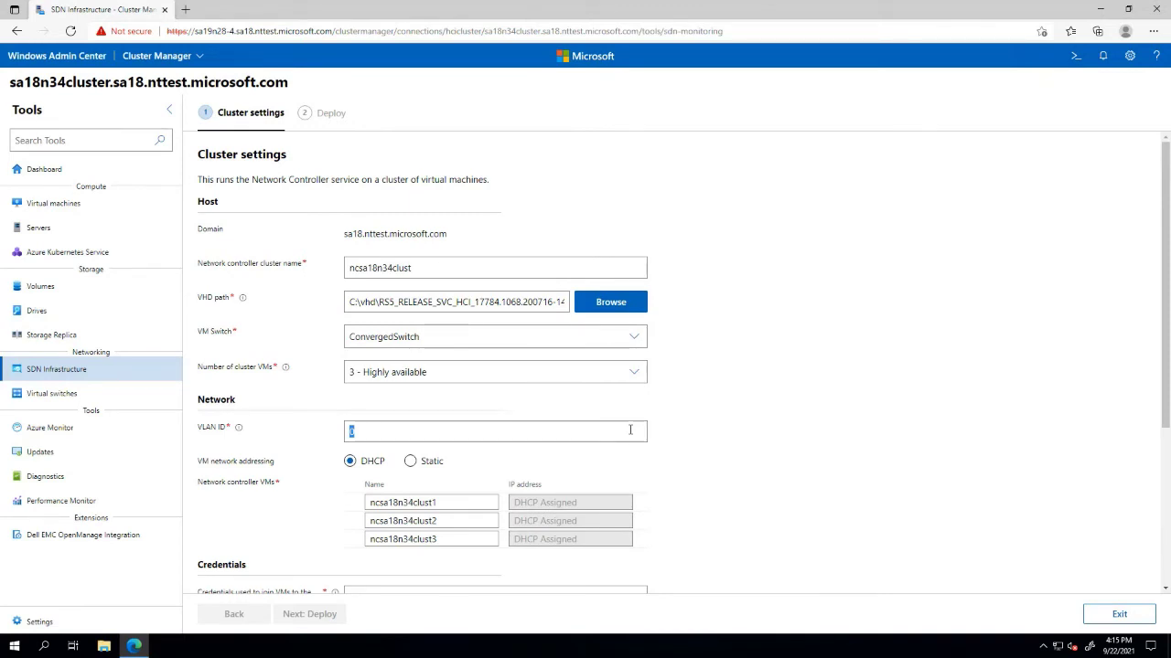
text(1001)
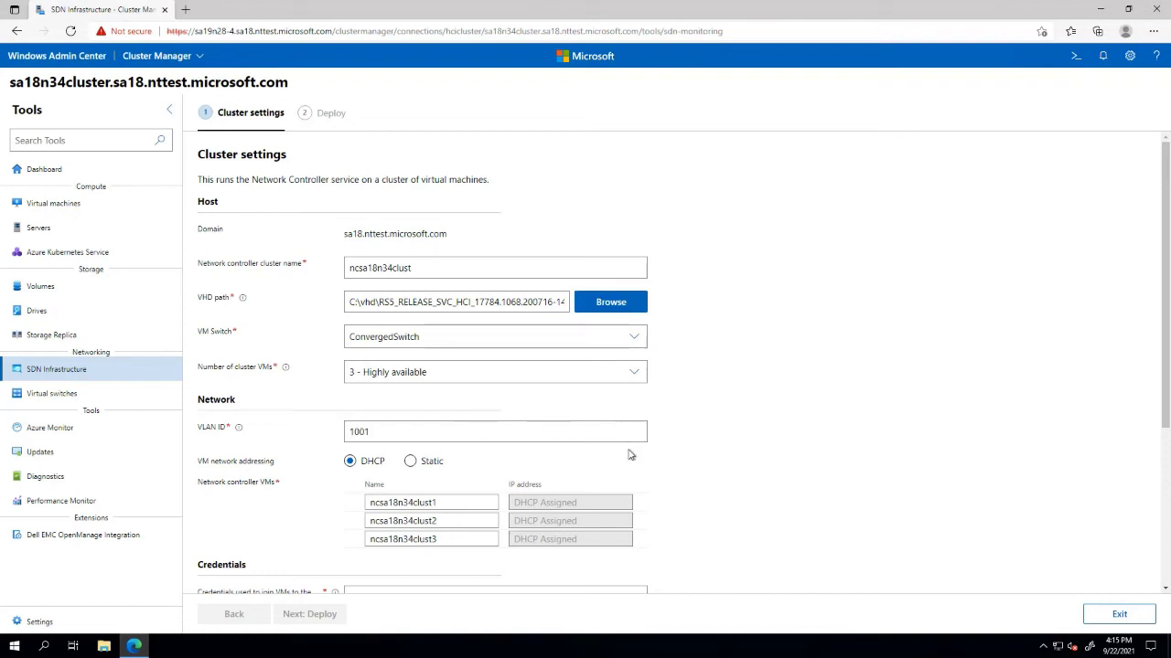
Fill in the credentials with the domain-join username, its password and the VM local admin password
scroll(630, 455, down, 1)
scroll(629, 455, down, 1)
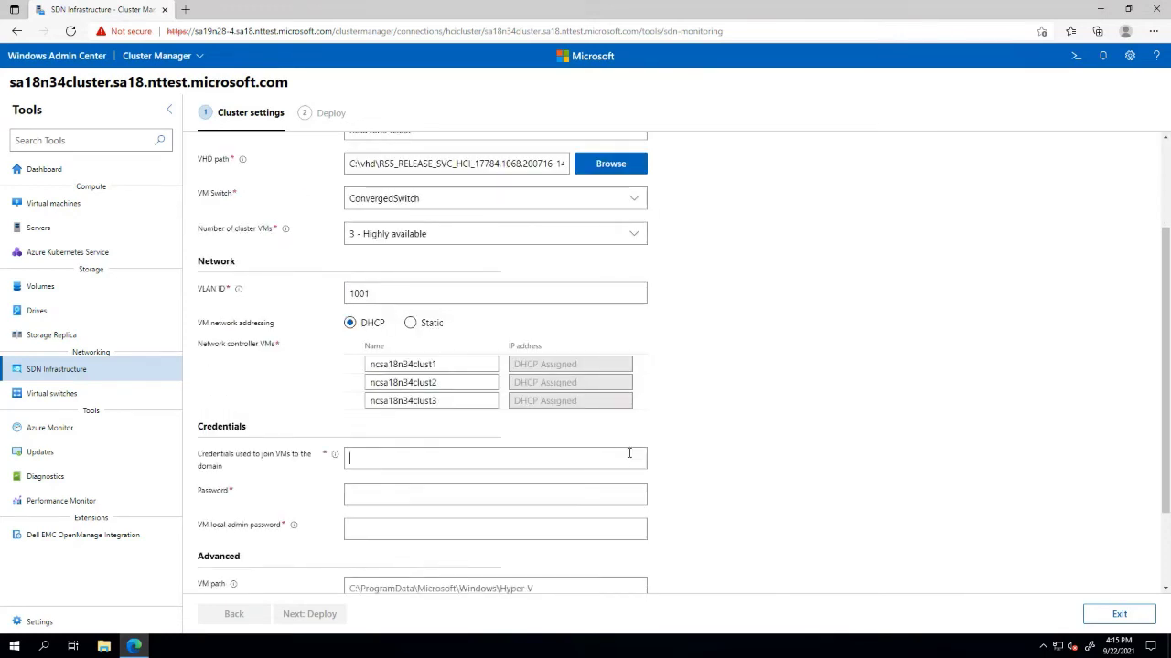
text(sa18\george)
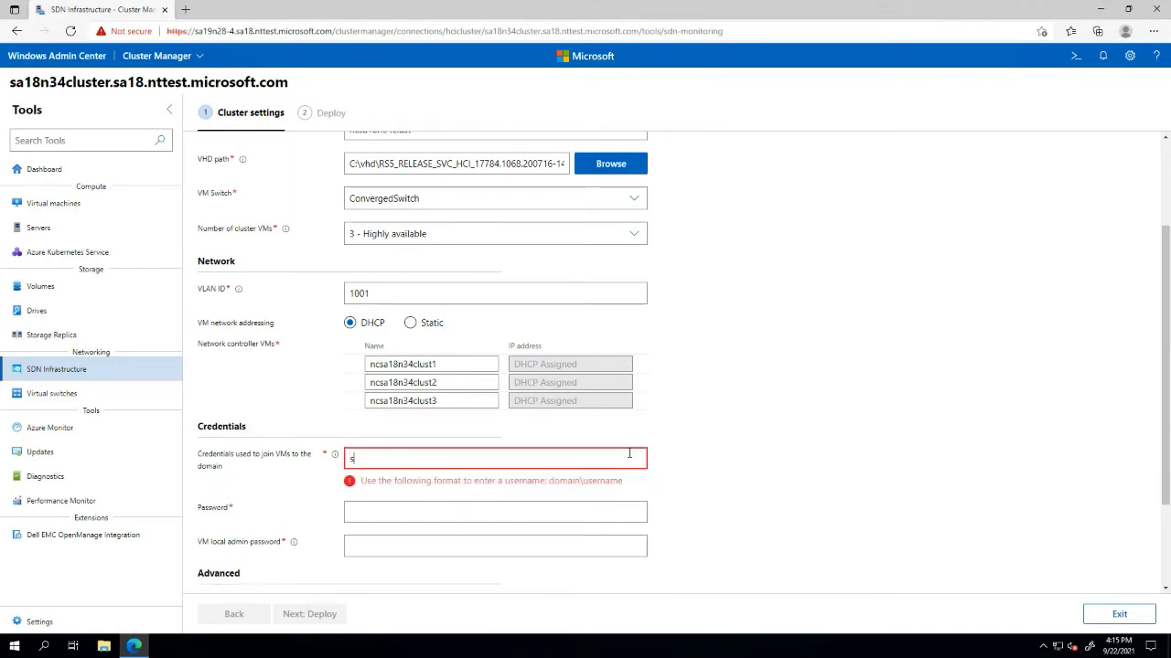
key(Tab)
text(••••••)
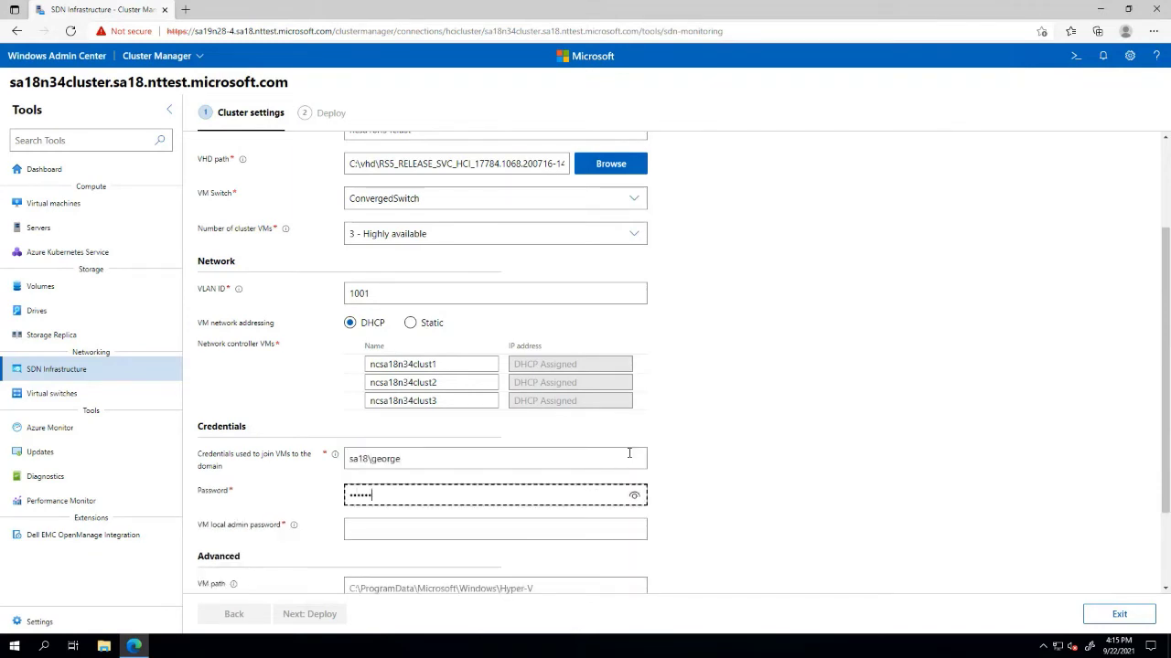
text(••)
key(Tab)
key(ctrl+v)
key(Tab)
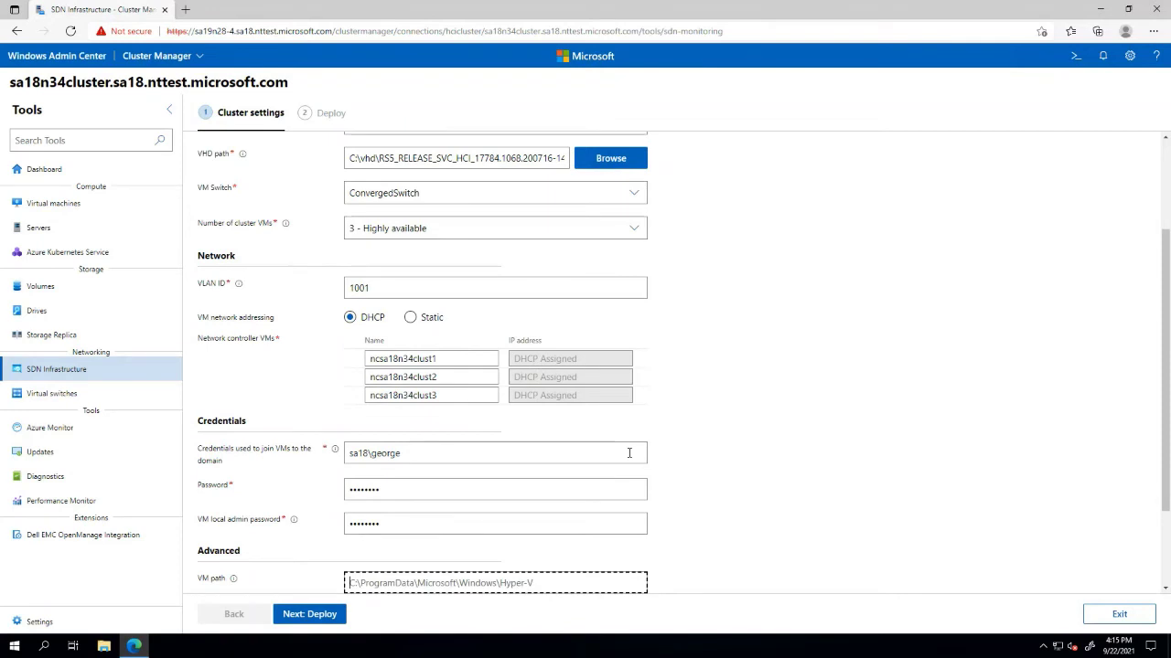
Deploy the network controller with the default VM path and MAC address pool, and finish the setup wizard
scroll(669, 541, down, 2)
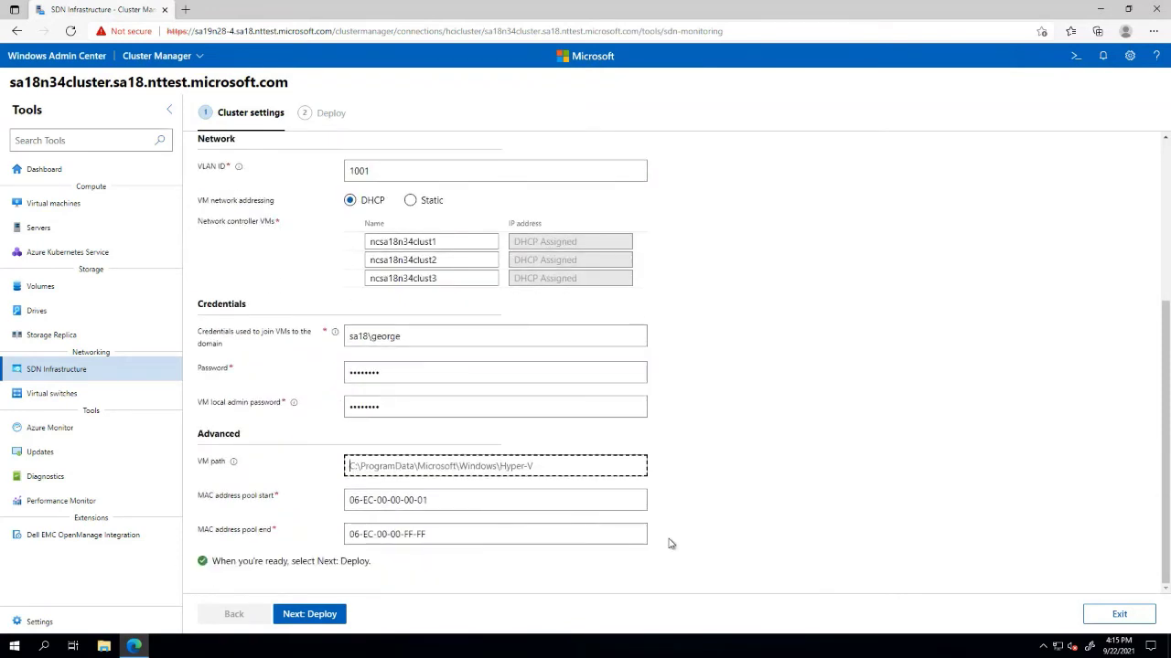
click(310, 614)
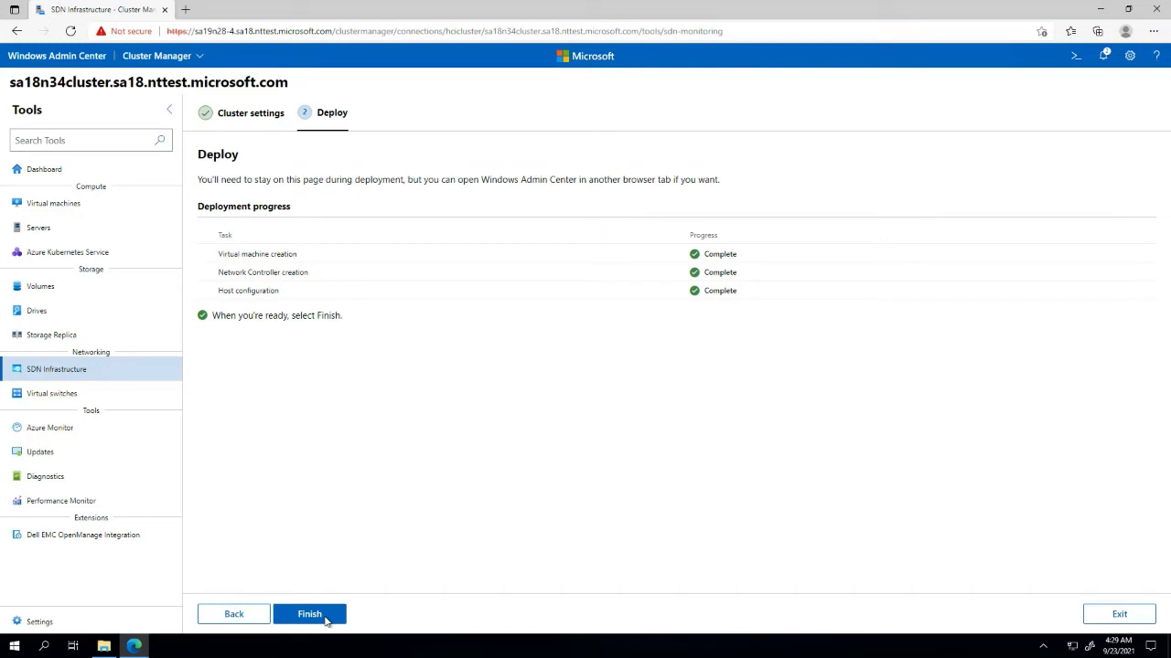
click(326, 621)
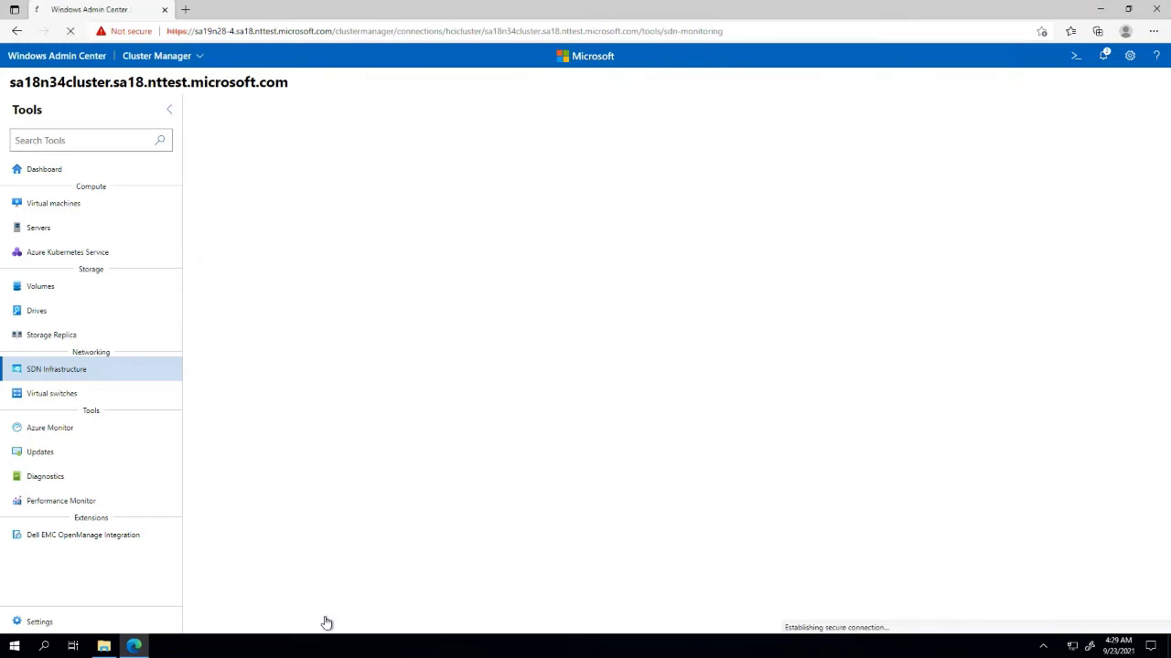